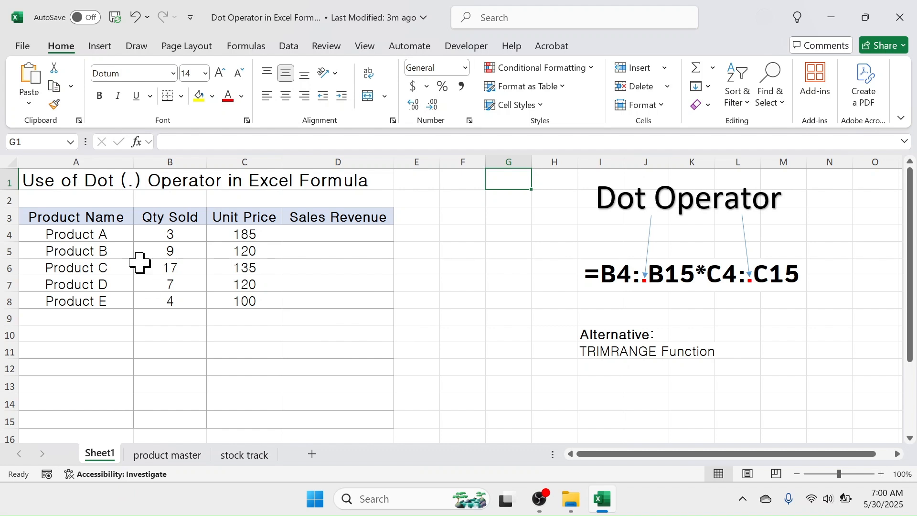
Examine the Product Name, Qty Sold and Unit Price ranges and the Sales Revenue cell D4.
drag(92, 217, 100, 325)
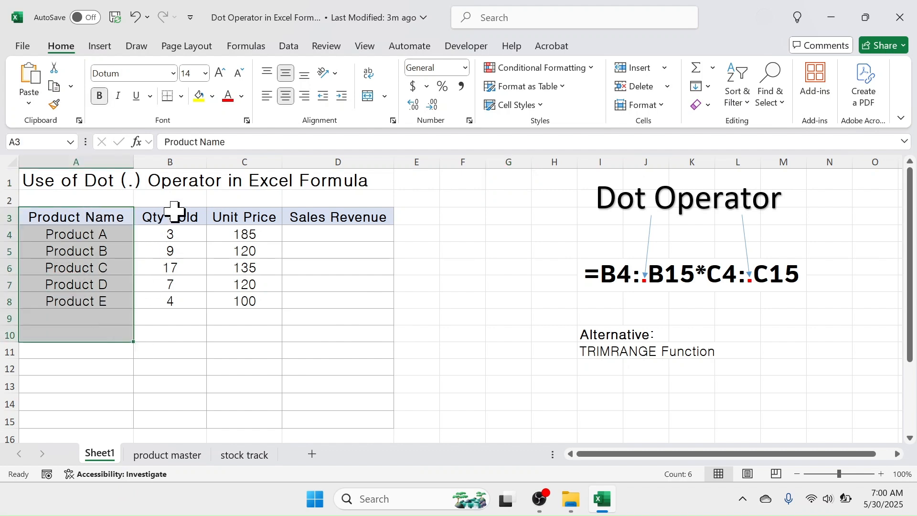
drag(174, 215, 201, 310)
drag(252, 216, 251, 313)
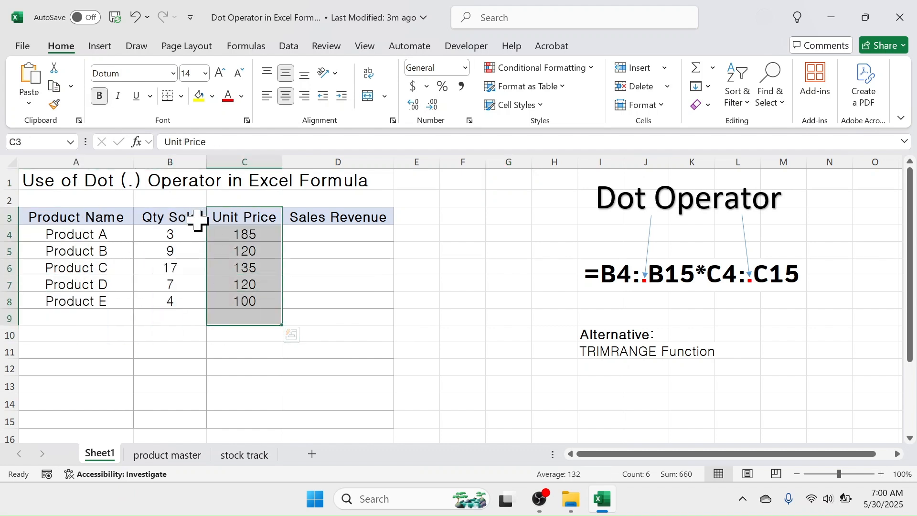
click(319, 238)
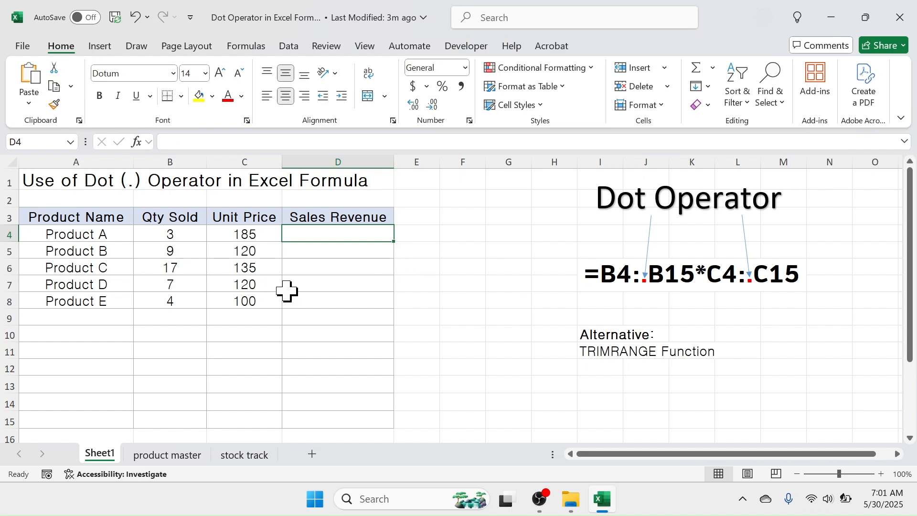
click(4, 301)
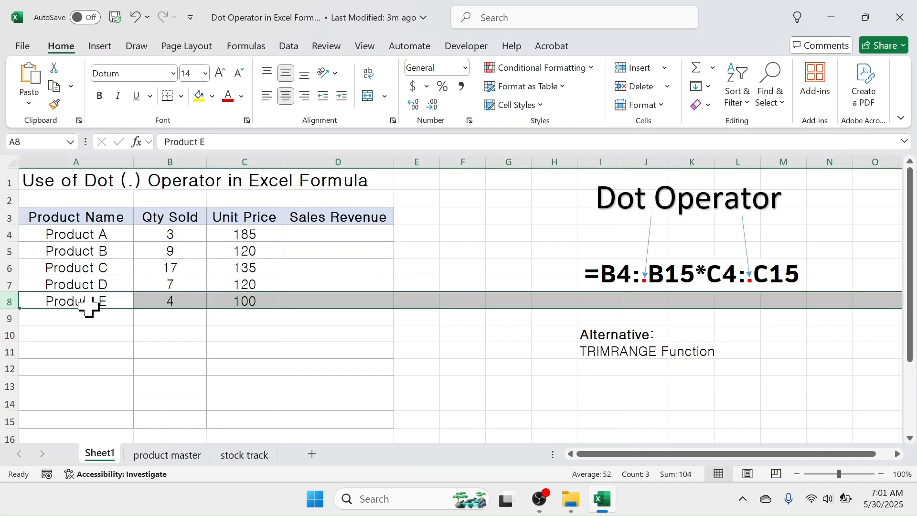
click(10, 421)
click(338, 234)
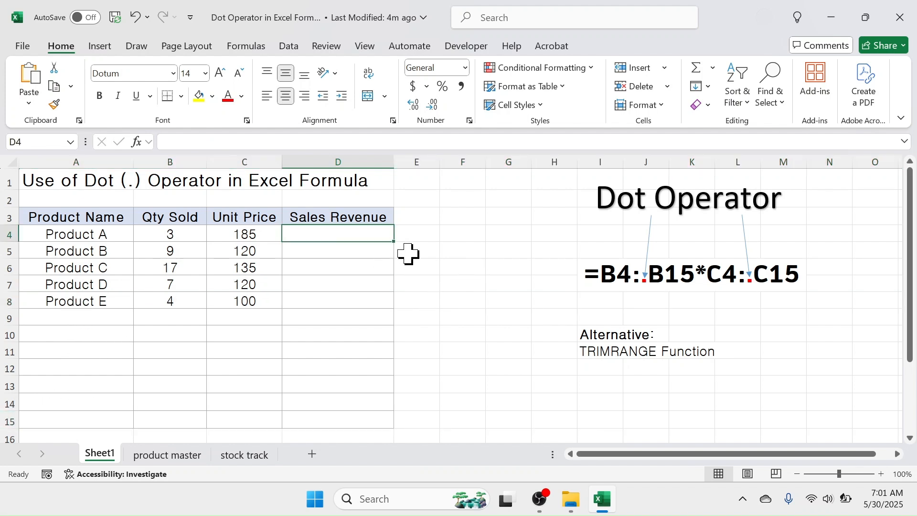
Enter a formula in D4 multiplying the Qty Sold range B4:B15 by the Unit Price range C4:C15.
text(=)
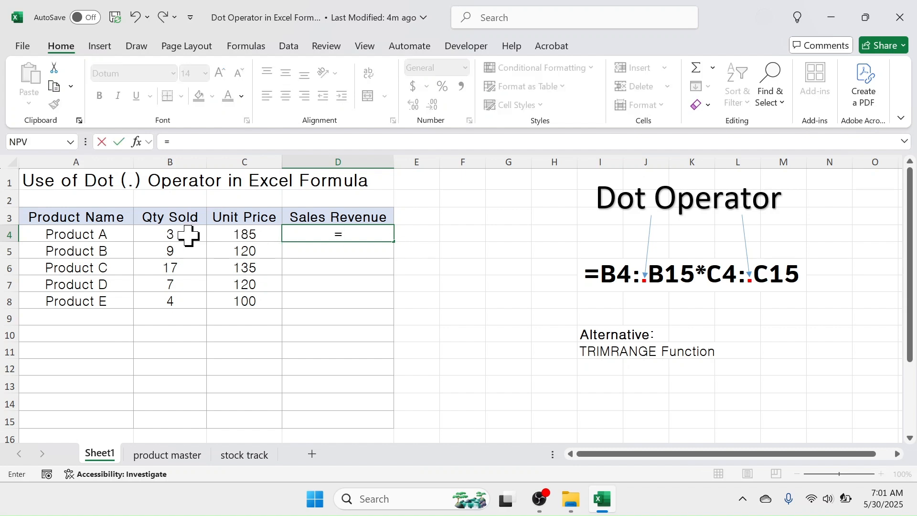
drag(189, 234, 192, 418)
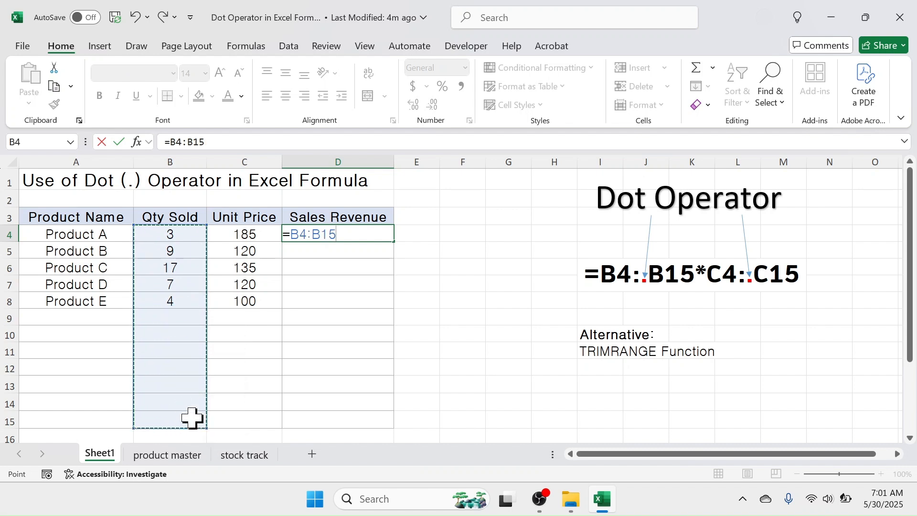
text(*)
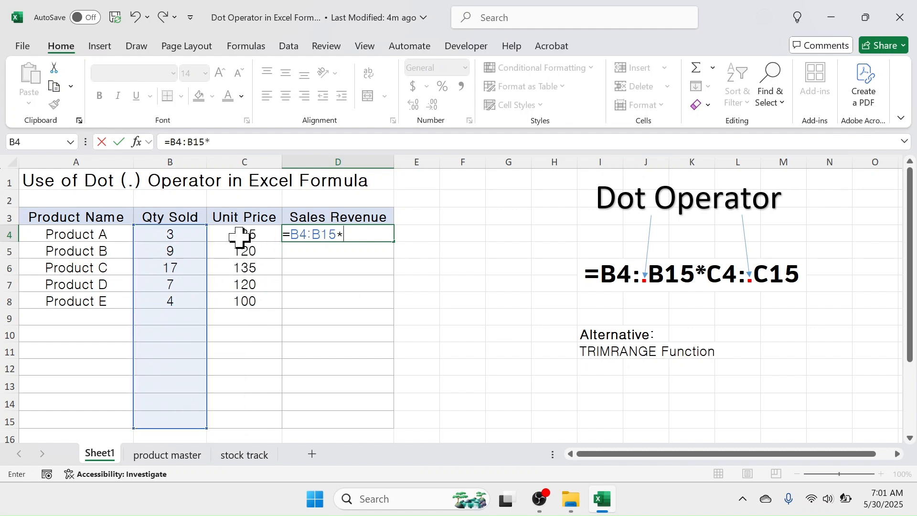
drag(241, 237, 246, 427)
key(Return)
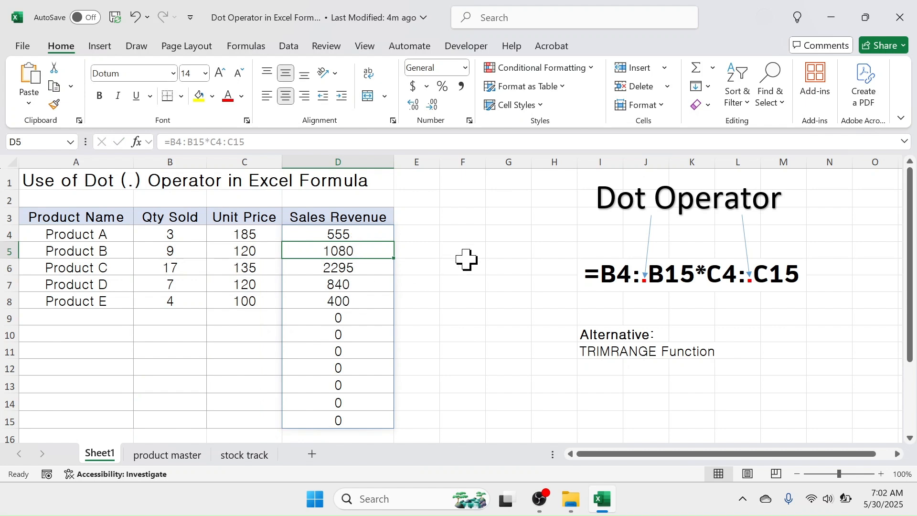
Examine the empty rows 9 to 15 and the zero results spilled into D9:D15.
drag(73, 322, 247, 420)
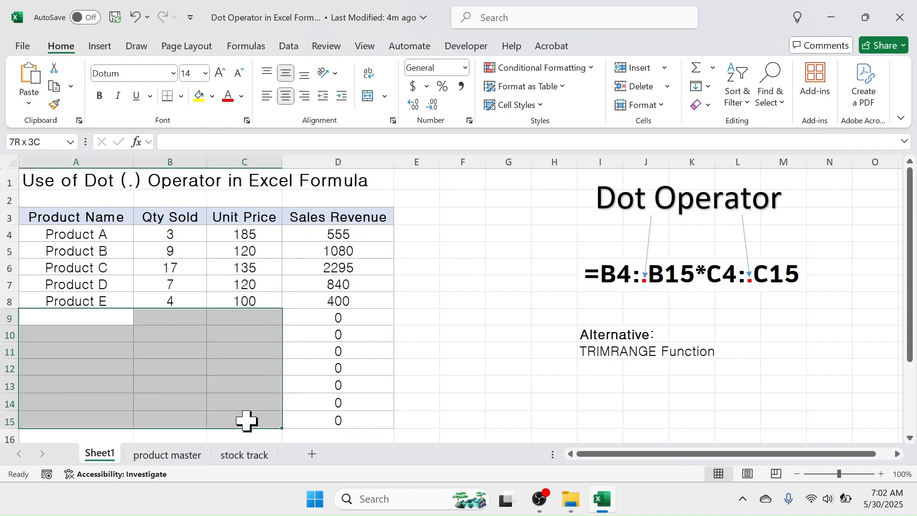
click(360, 319)
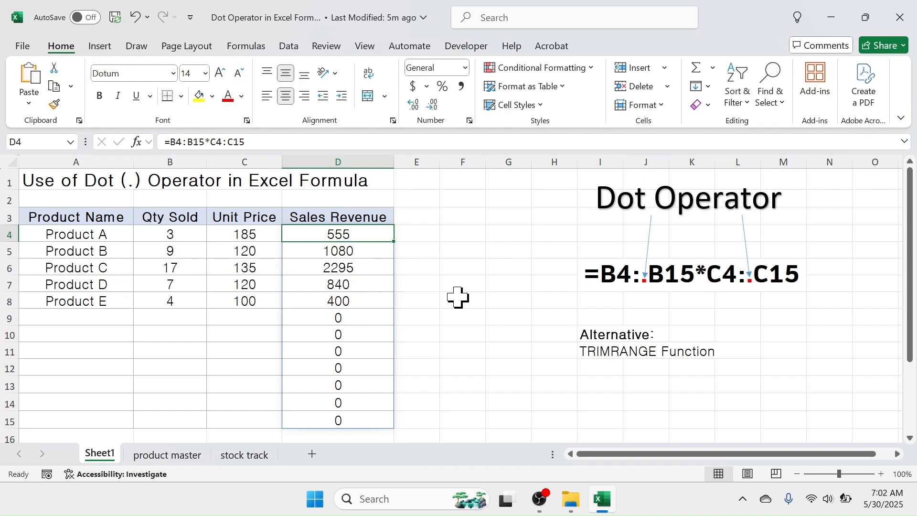
drag(359, 317, 337, 419)
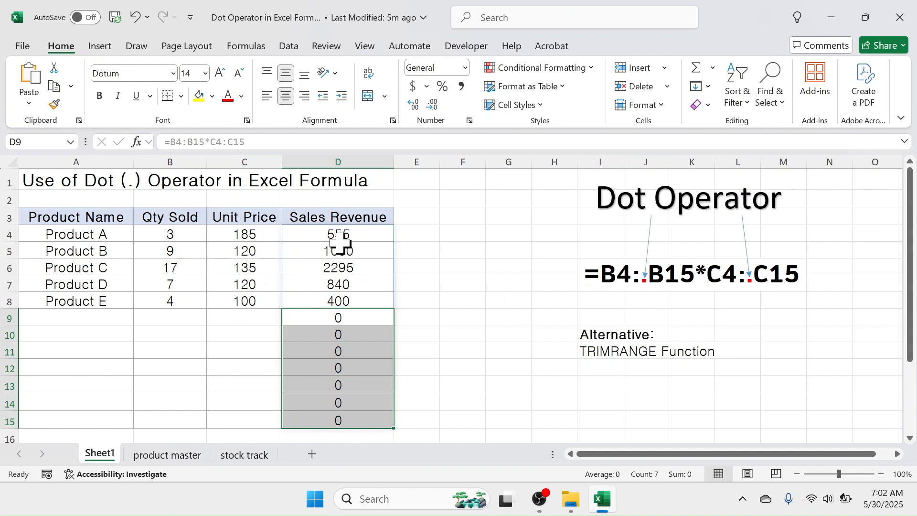
click(441, 269)
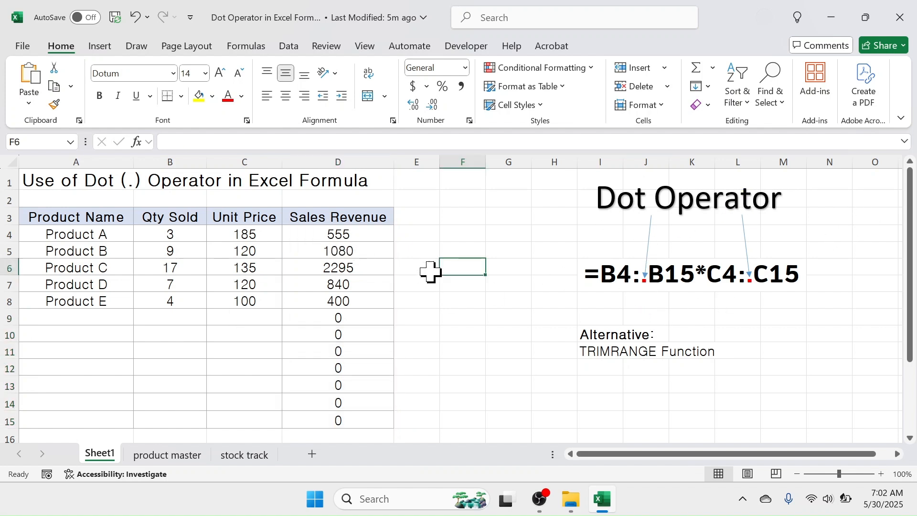
Edit the D4 formula to use trim-range dot references: =B4:.B15*C4:.C15.
click(372, 236)
double_click(365, 235)
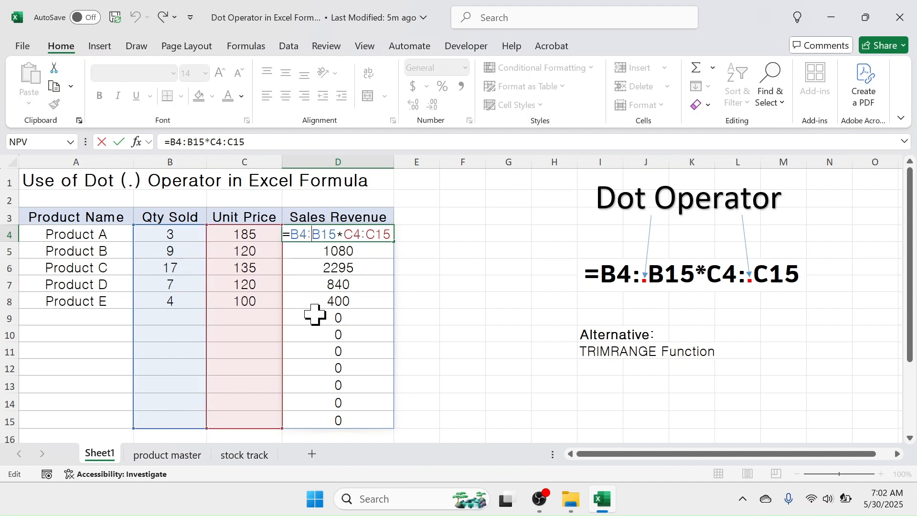
text(.)
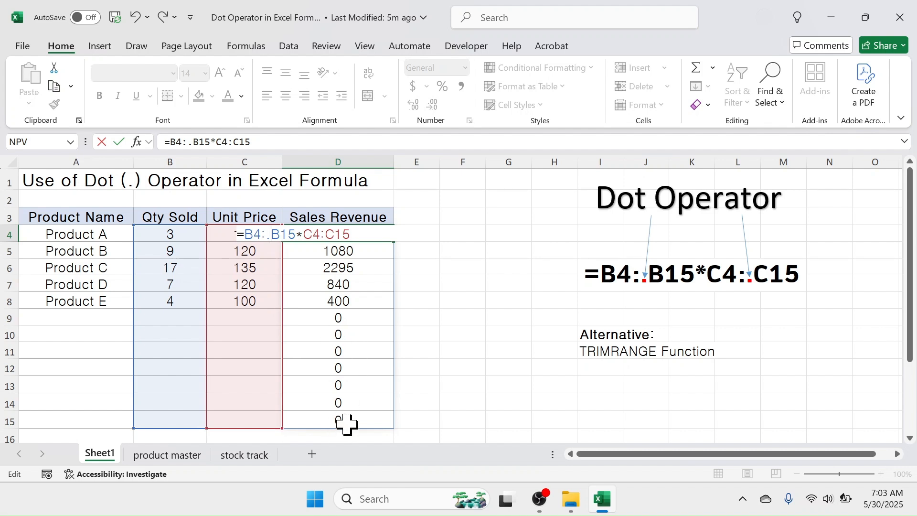
click(325, 235)
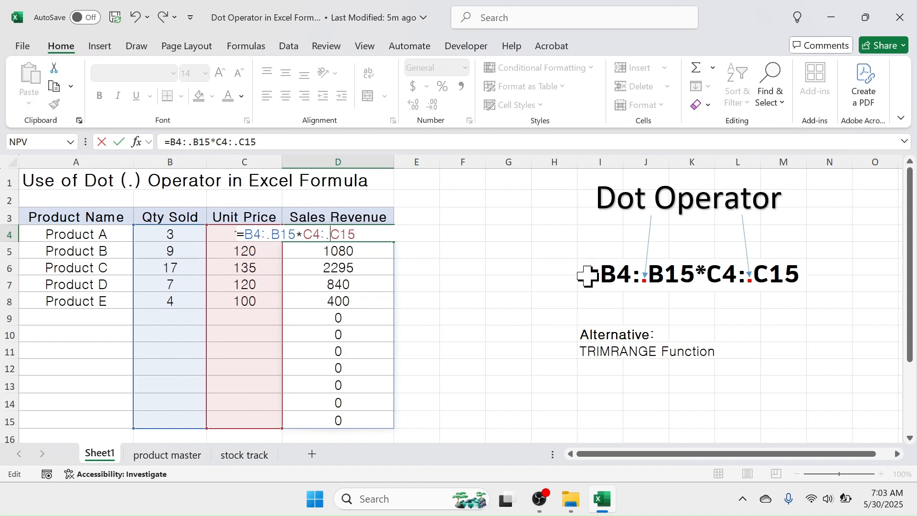
key(Return)
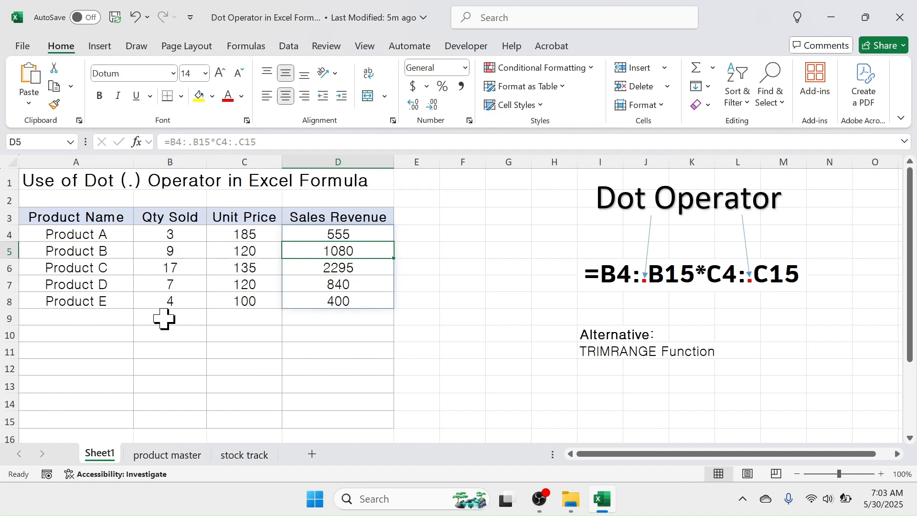
Add Product F in row 9 with a Qty Sold of 3 and a Unit Price of 50.
click(108, 321)
text(P)
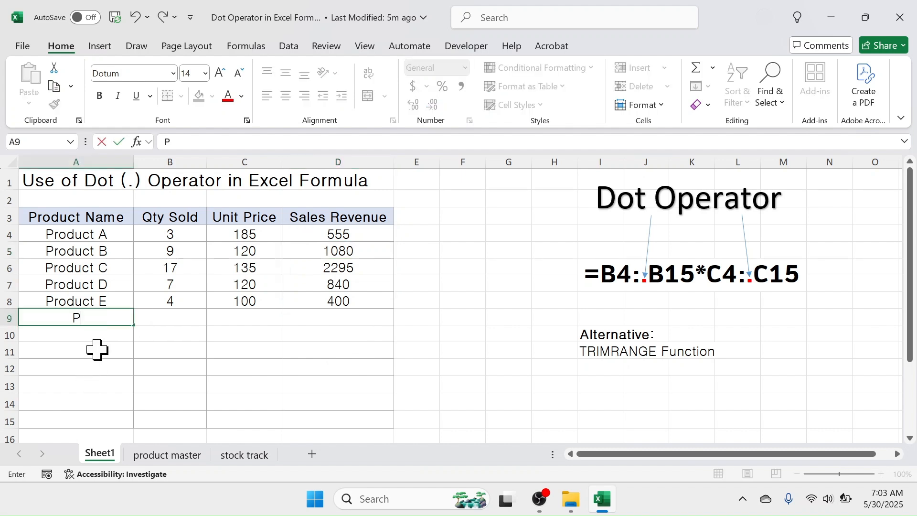
text(roduct F)
click(147, 321)
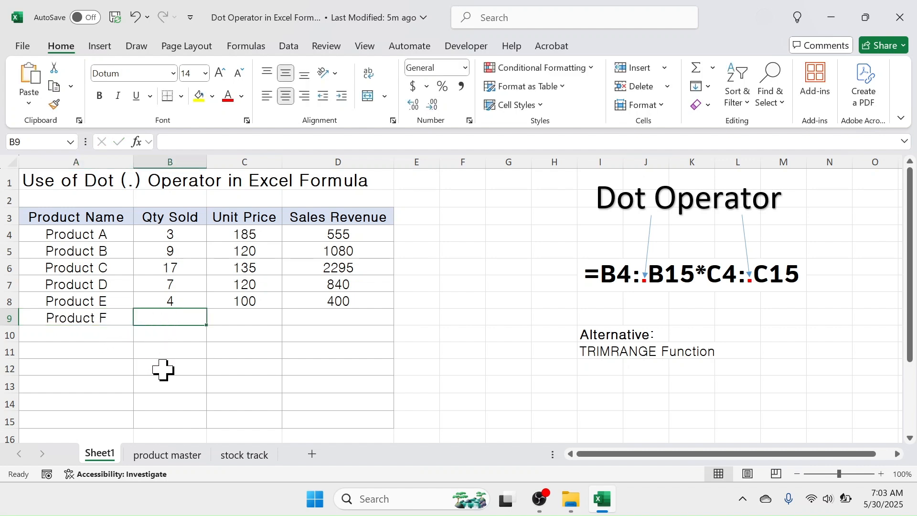
text(3)
key(Return)
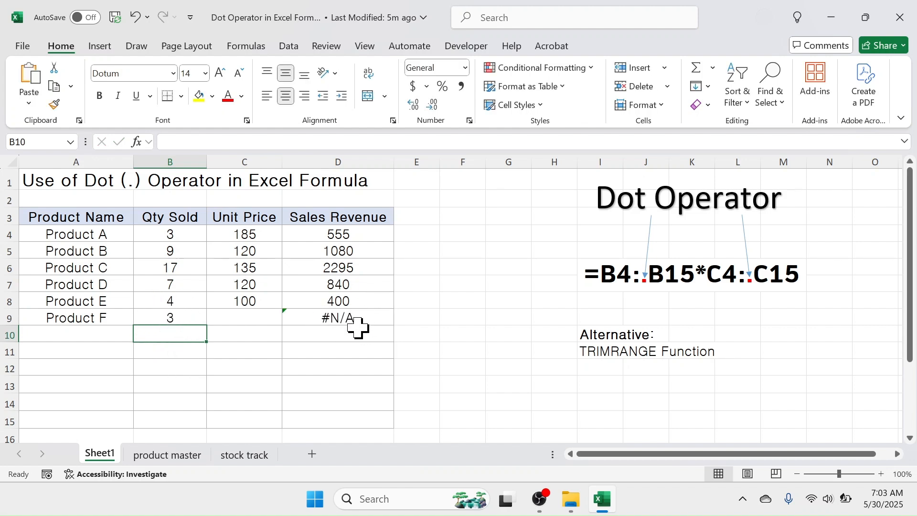
click(237, 315)
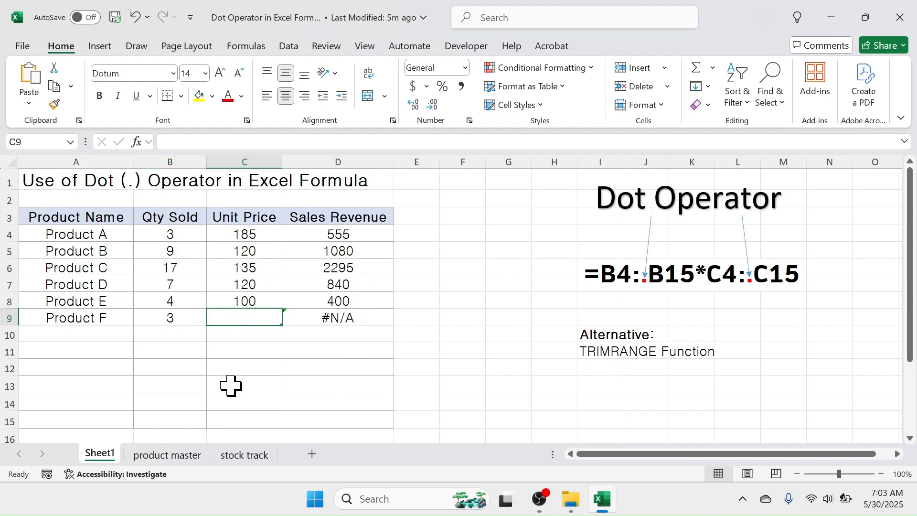
text(50)
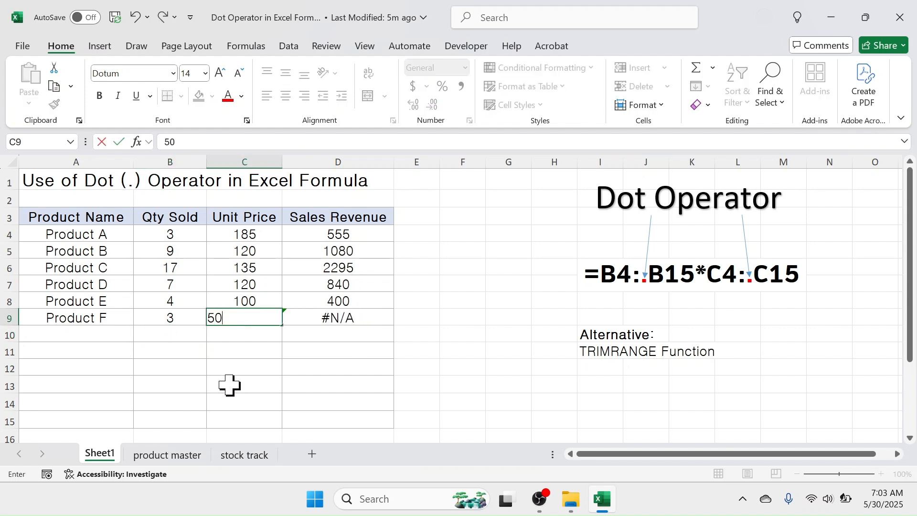
key(Return)
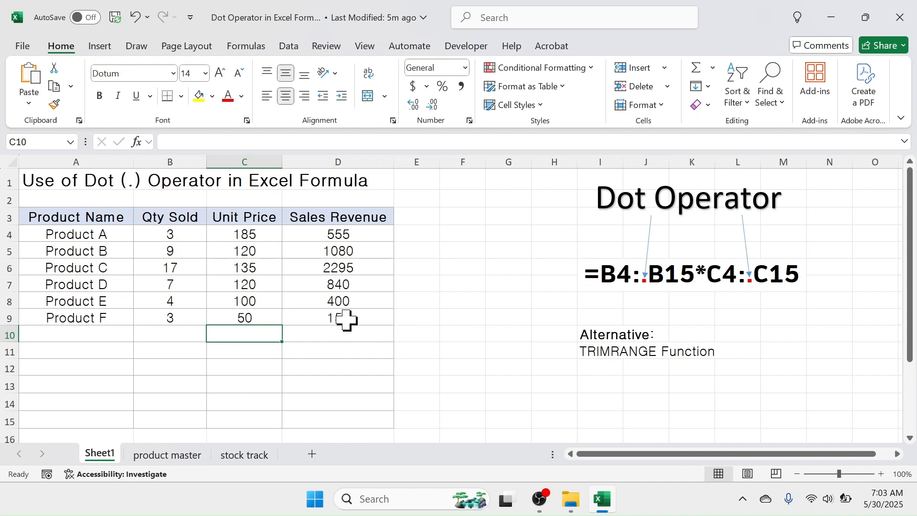
Inspect the new revenue cell D9 and the empty rows below the table.
click(354, 317)
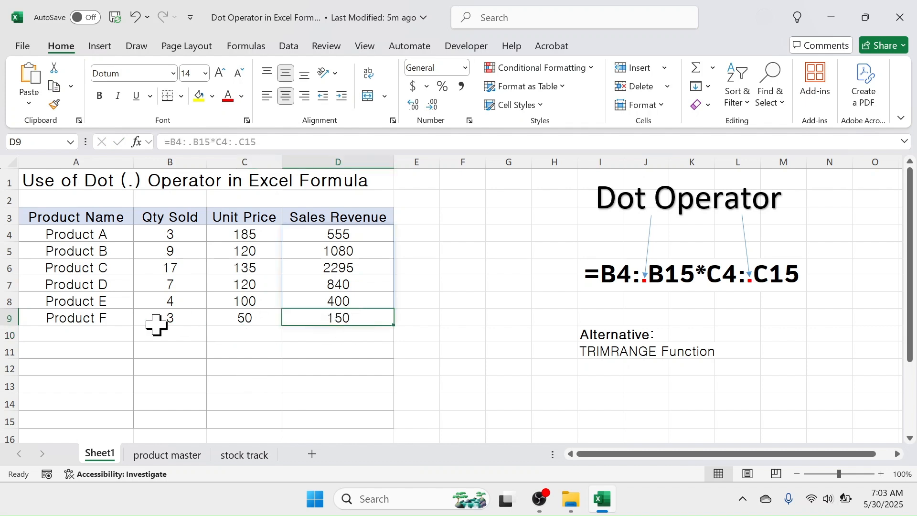
click(83, 332)
click(92, 353)
click(98, 373)
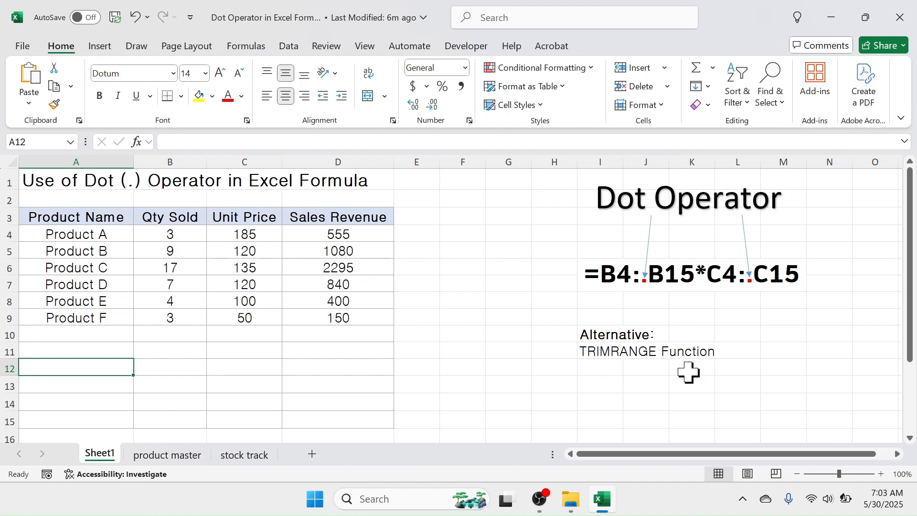
click(507, 316)
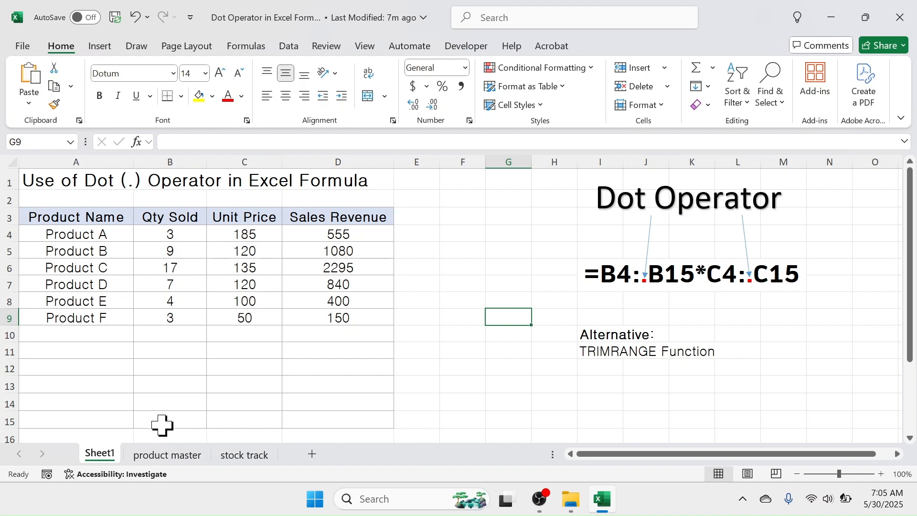
Open the product master sheet and inspect its Product Name, PPPU and SPPU columns.
click(159, 456)
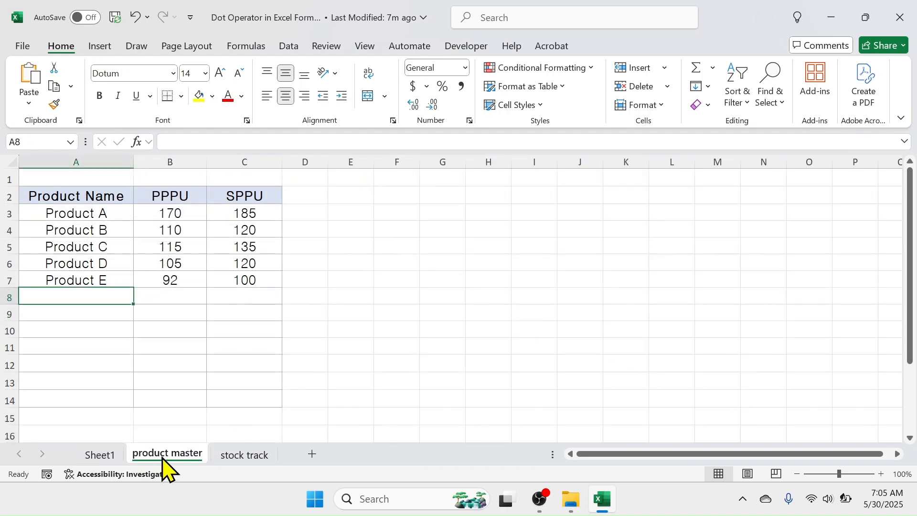
click(79, 159)
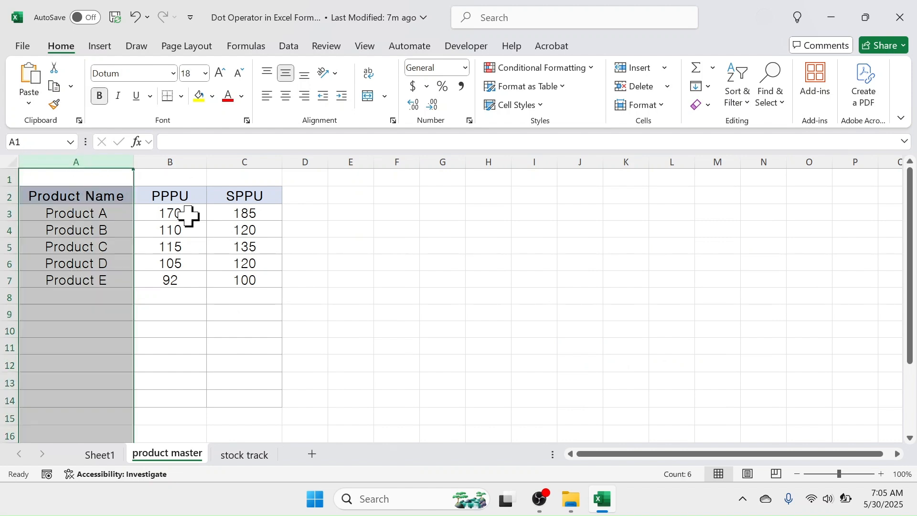
click(174, 159)
click(253, 157)
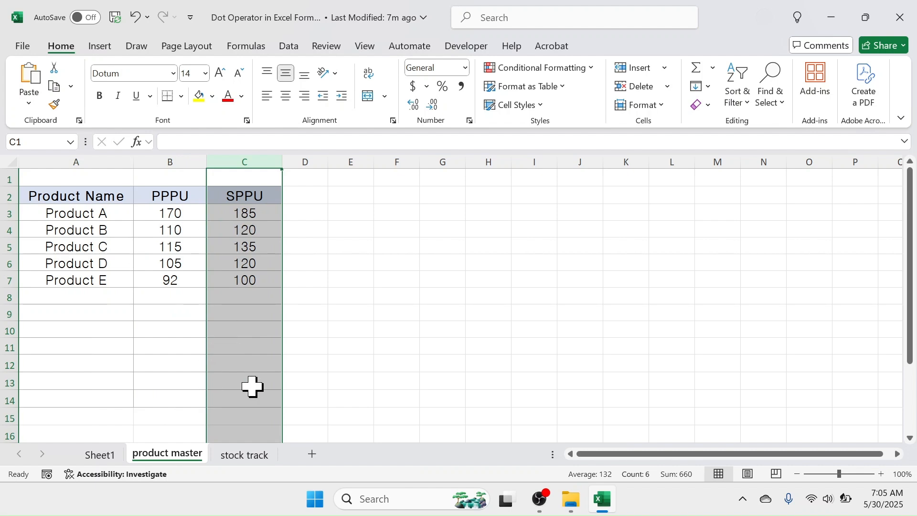
On the stock track sheet, enter ='product master'!A:A in A1 to reference the product master's entire column A.
click(249, 455)
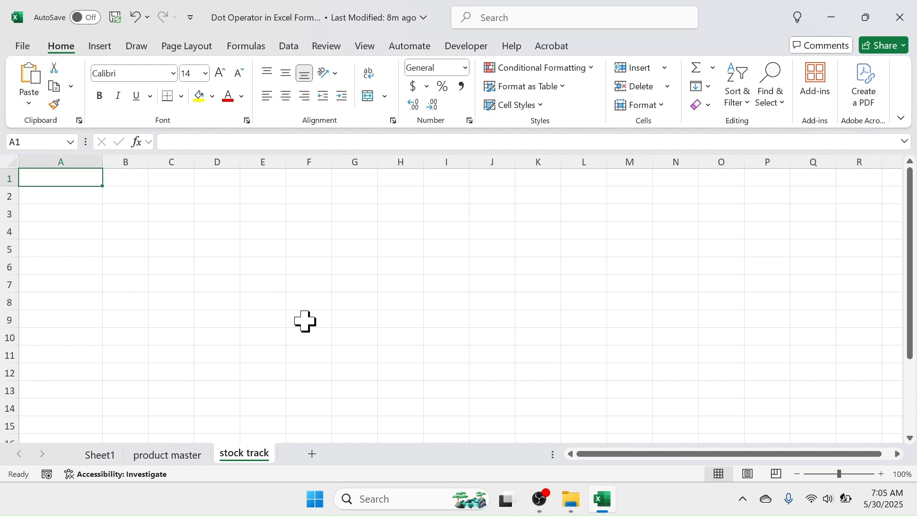
click(166, 454)
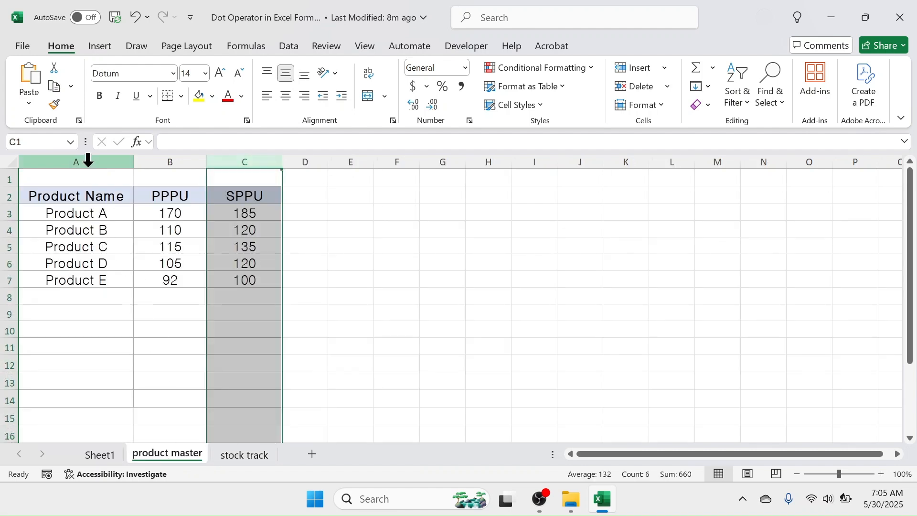
click(246, 454)
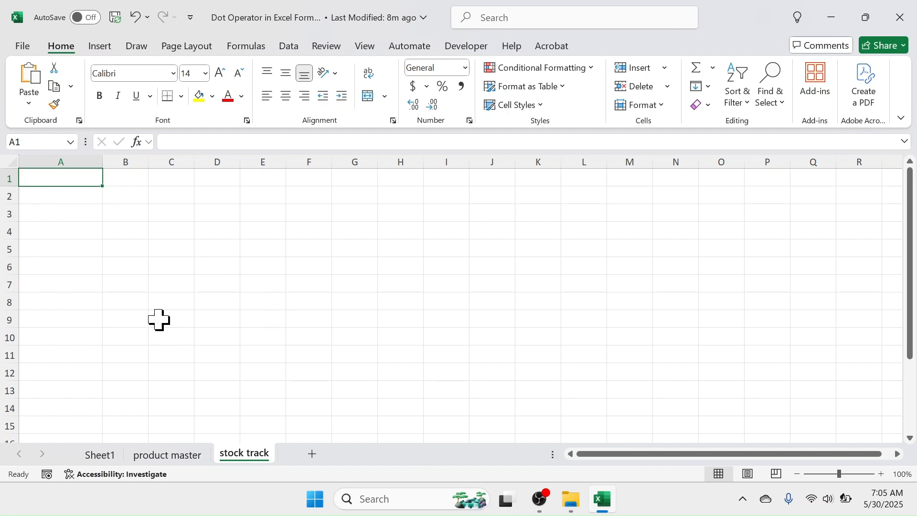
text(=)
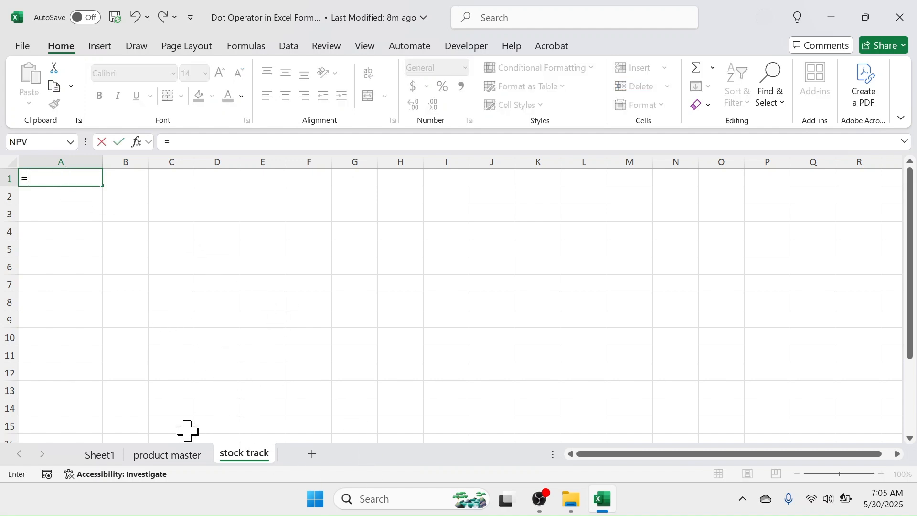
click(171, 454)
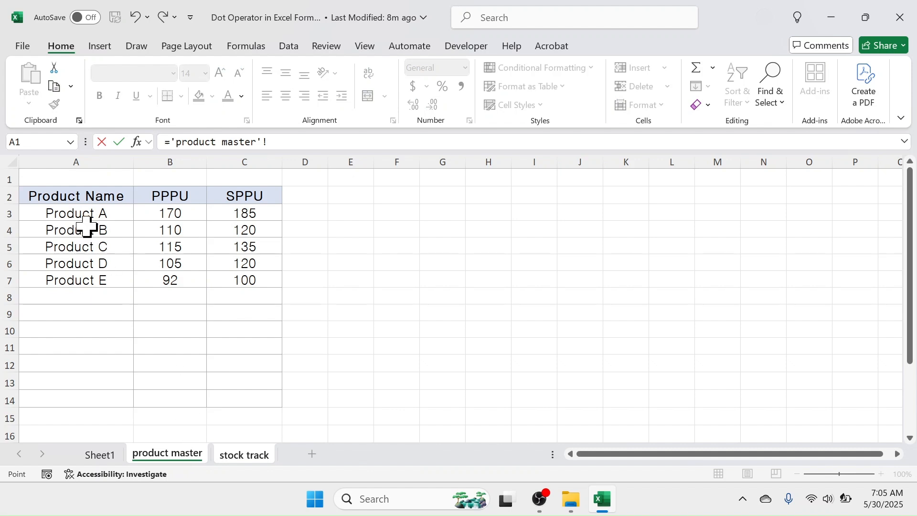
click(71, 158)
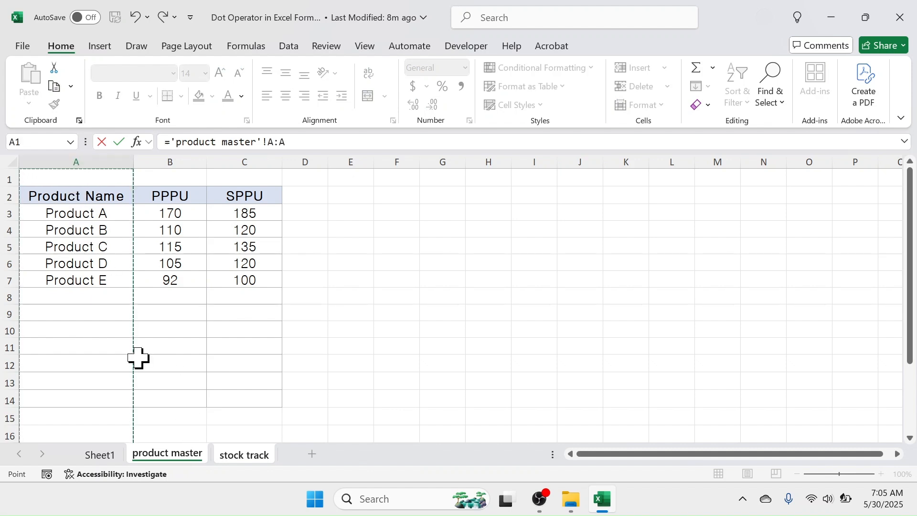
key(Return)
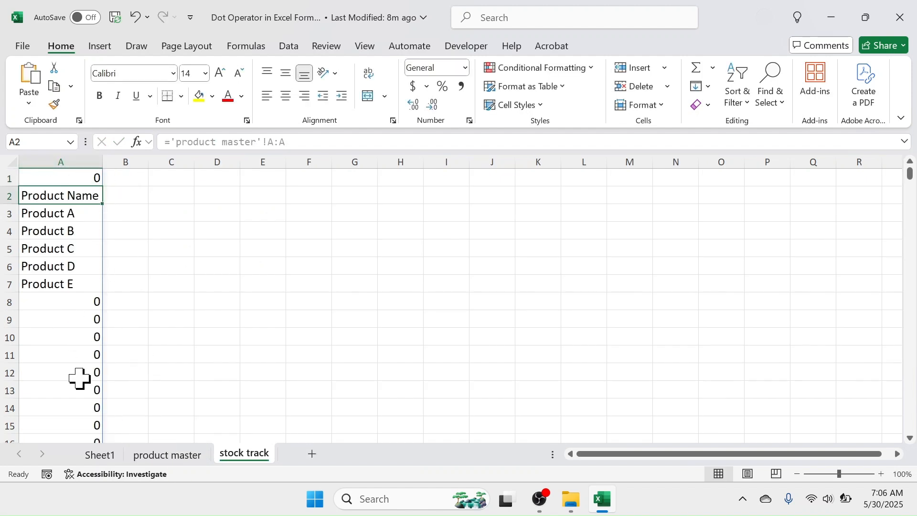
Compare the product master's column A with the spilled results on the stock track sheet.
click(165, 456)
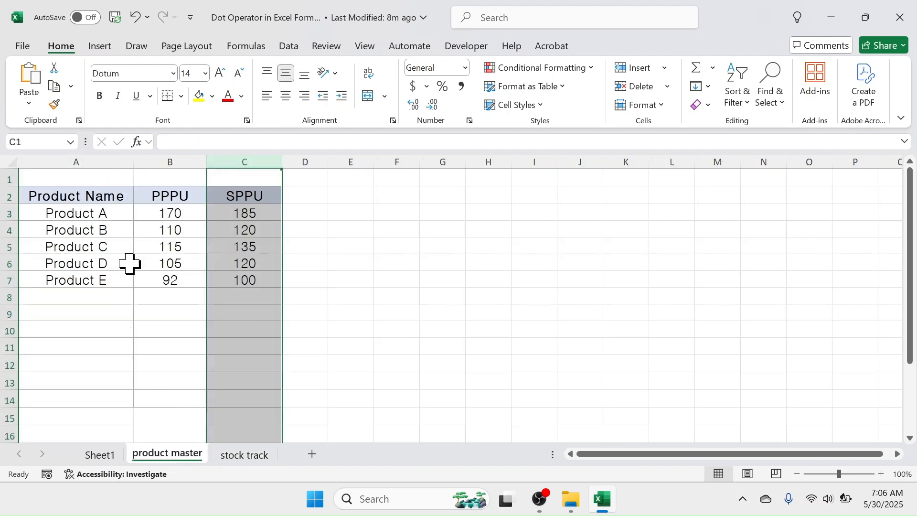
click(97, 179)
click(79, 311)
click(84, 378)
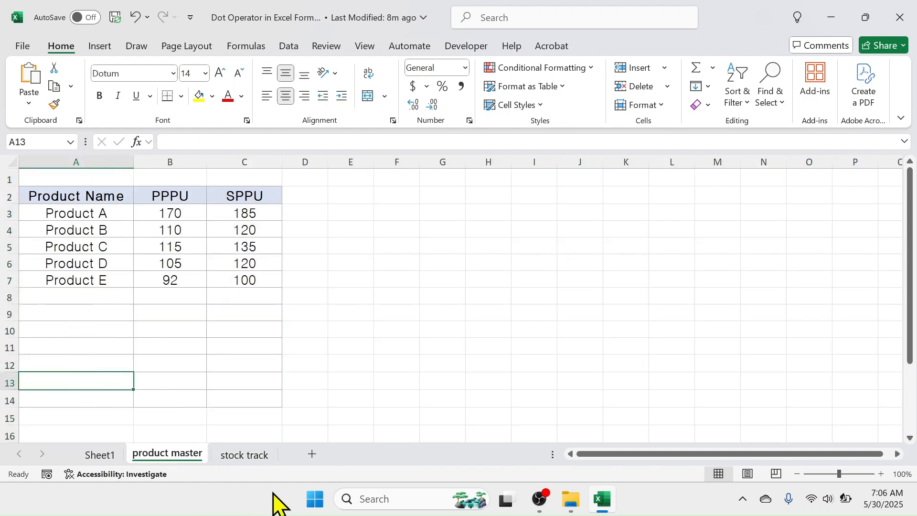
click(247, 456)
click(54, 307)
click(68, 356)
click(68, 425)
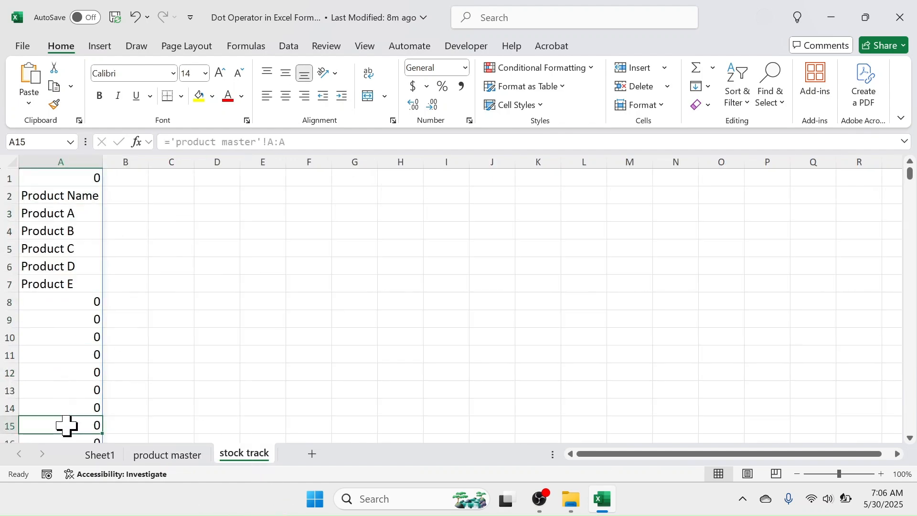
click(81, 358)
click(80, 406)
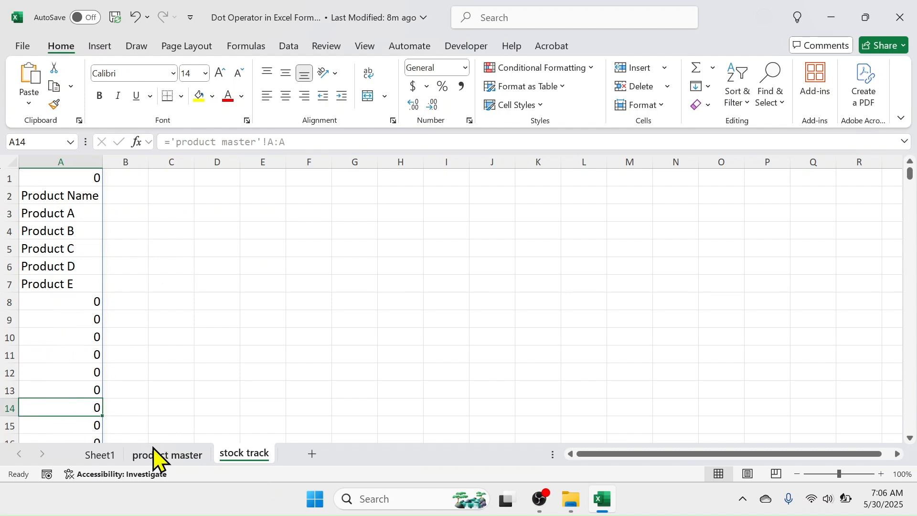
click(164, 456)
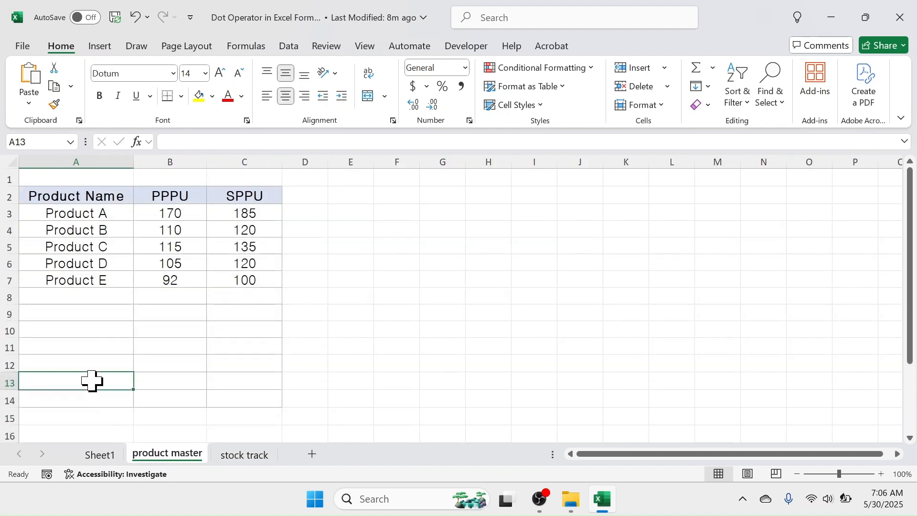
click(251, 457)
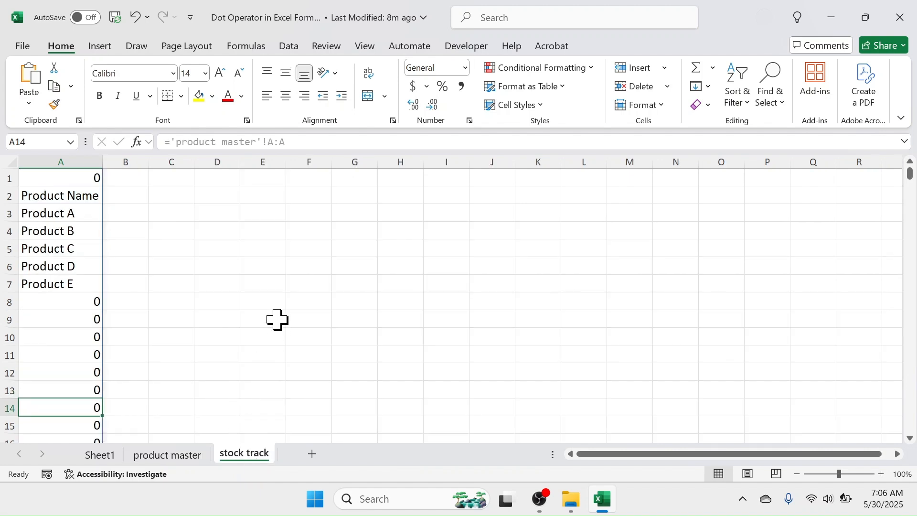
Edit the A1 formula to ='product master'!A:.A so trailing empty rows are trimmed.
key(Up)
key(Up)
key(Up)
key(Up)
key(Up)
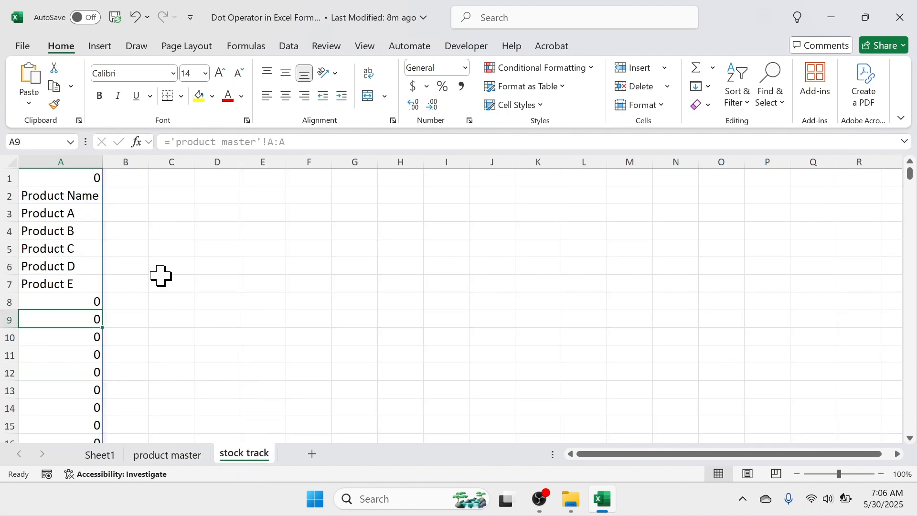
double_click(83, 178)
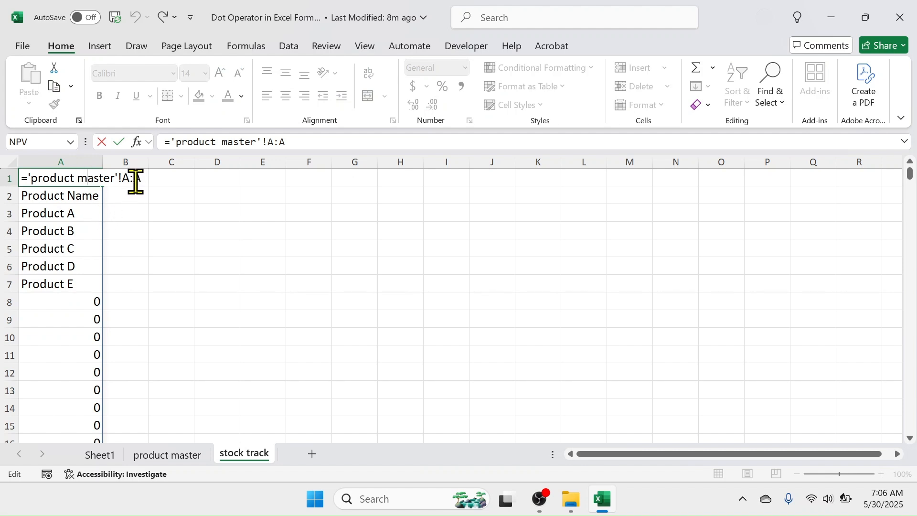
click(135, 182)
text(.)
key(Return)
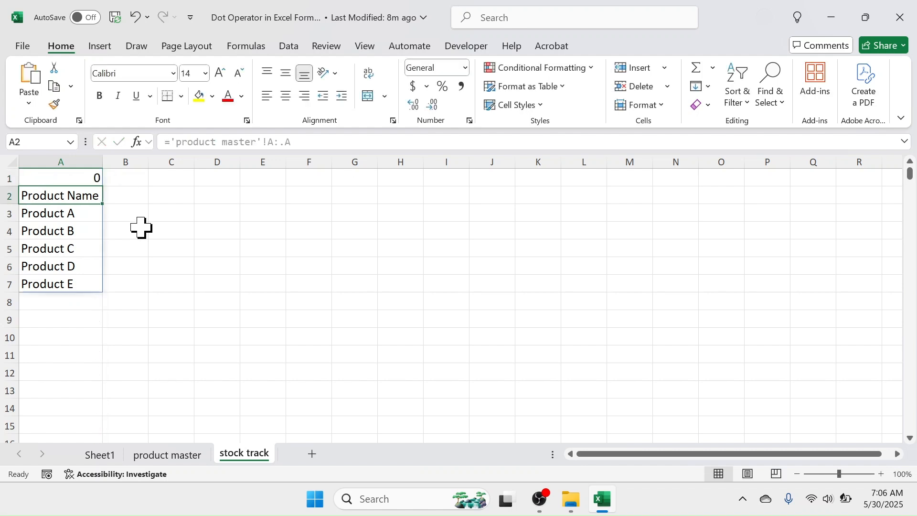
Edit the A1 formula to ='product master'!A.:.A so leading and trailing blanks are trimmed.
click(72, 300)
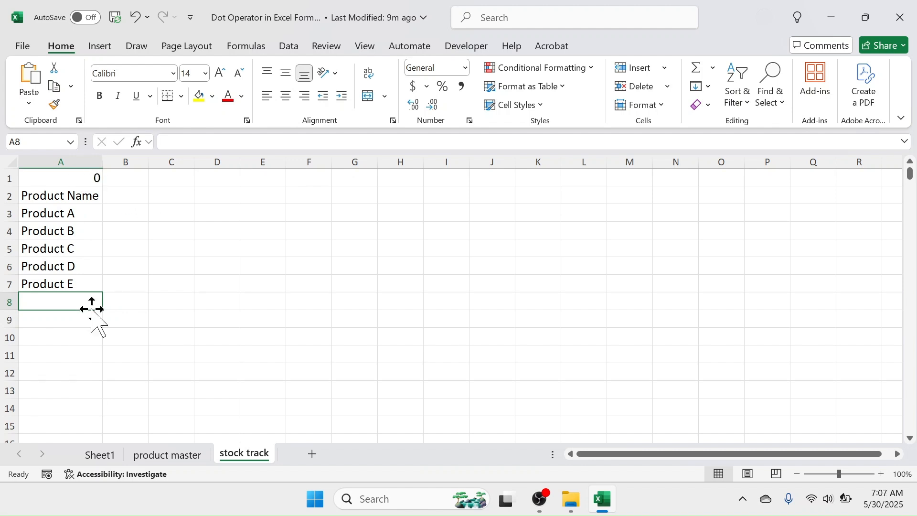
double_click(81, 178)
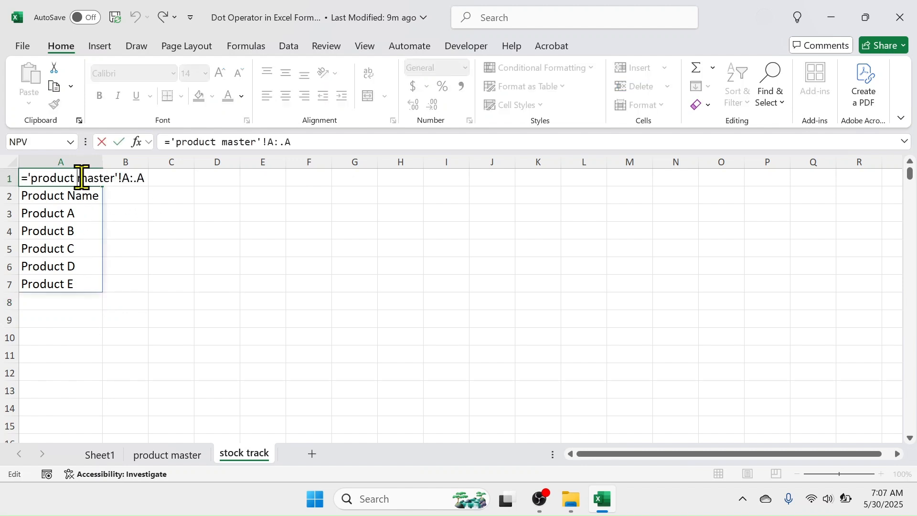
click(128, 178)
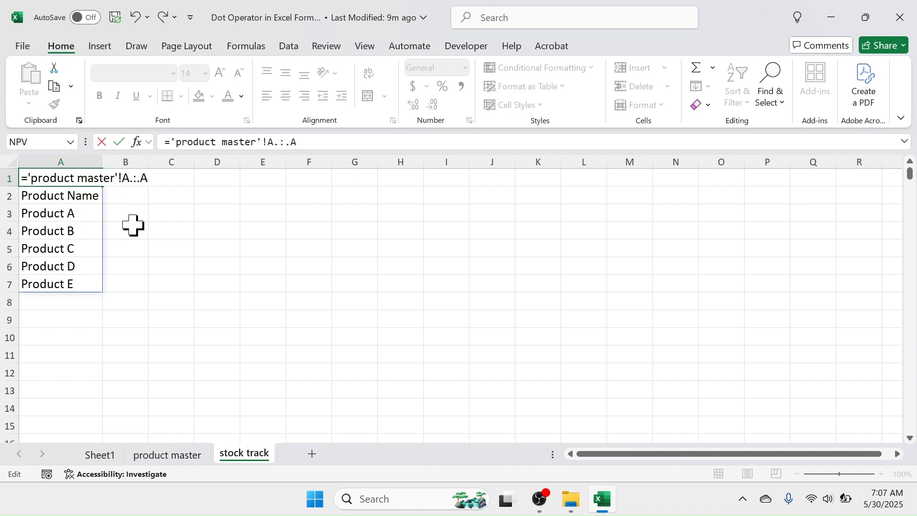
key(Return)
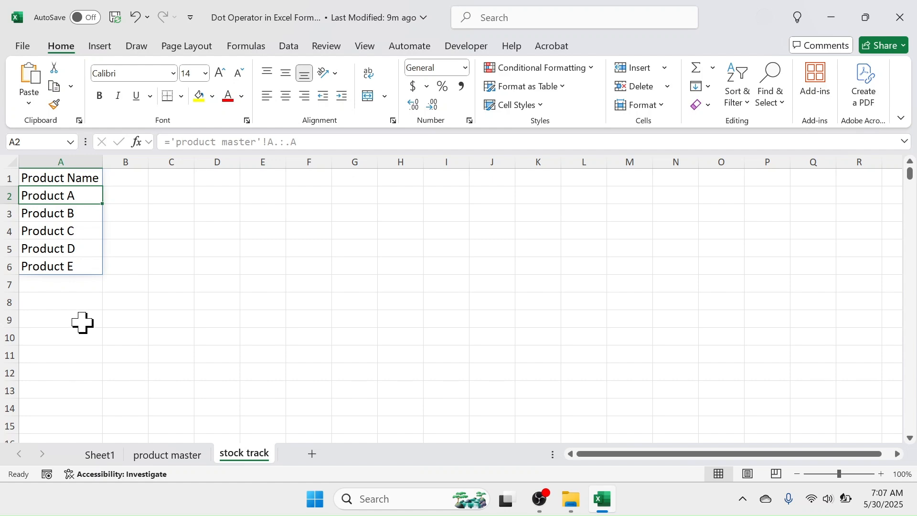
Clear the dot-operator formula from cell A1 on the stock track sheet.
click(100, 455)
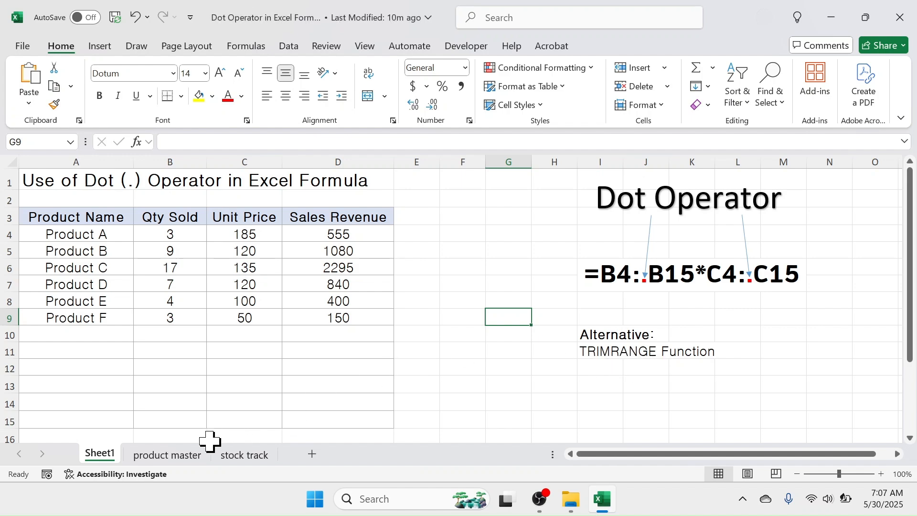
click(186, 456)
click(244, 460)
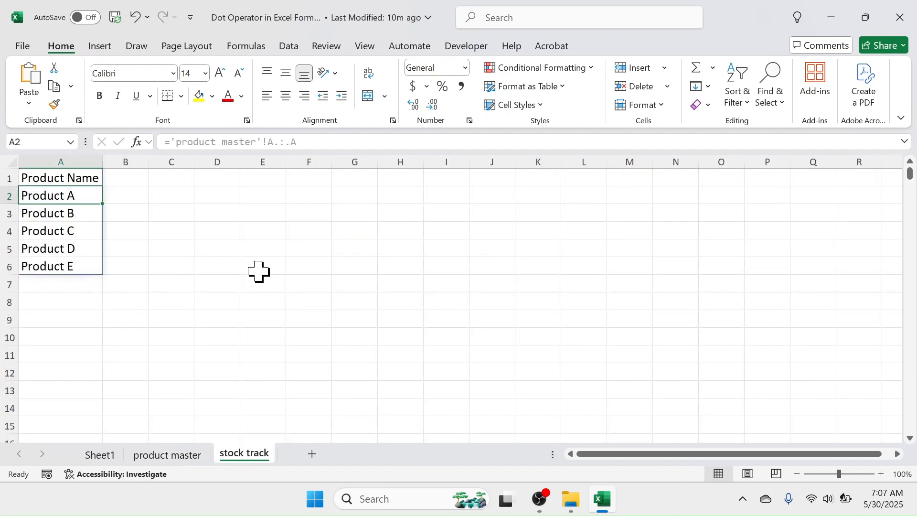
click(52, 178)
key(Delete)
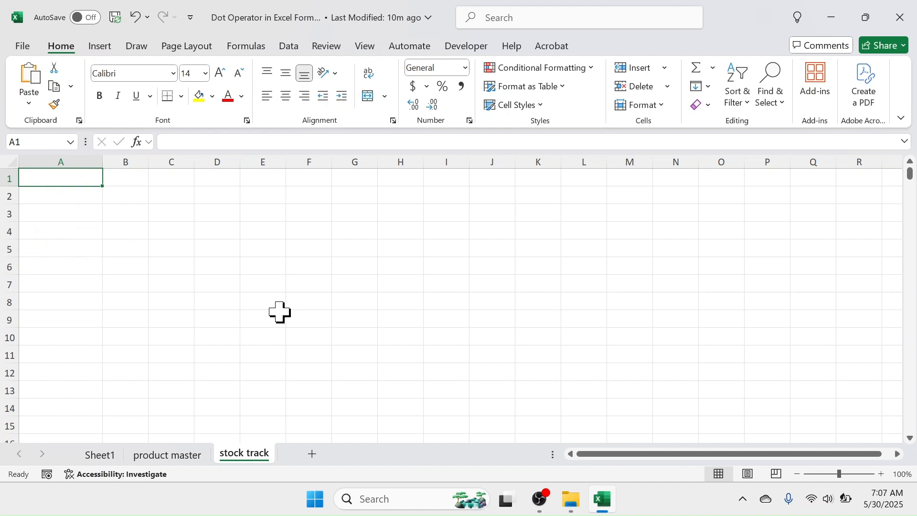
Enter =TRIMRANGE('product master'!A:A) in A1 as the function alternative, then return to Sheet1.
text(=)
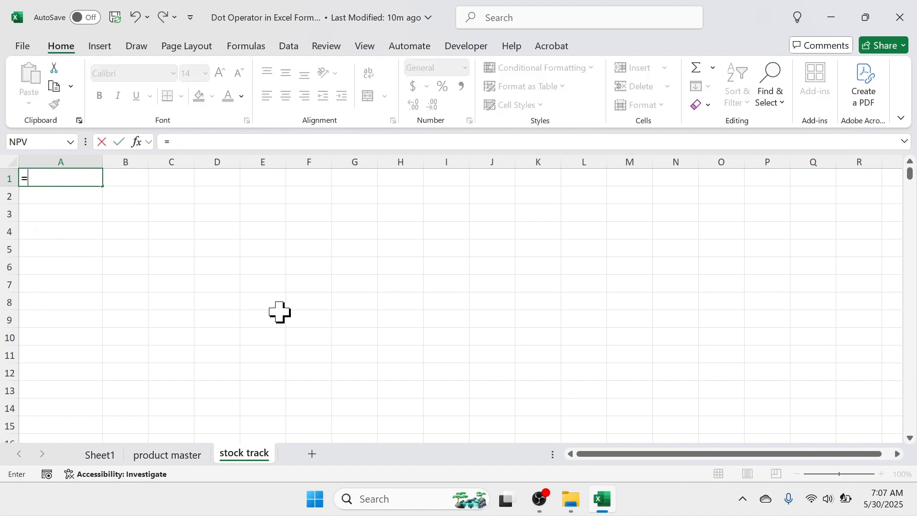
text(TRIMR)
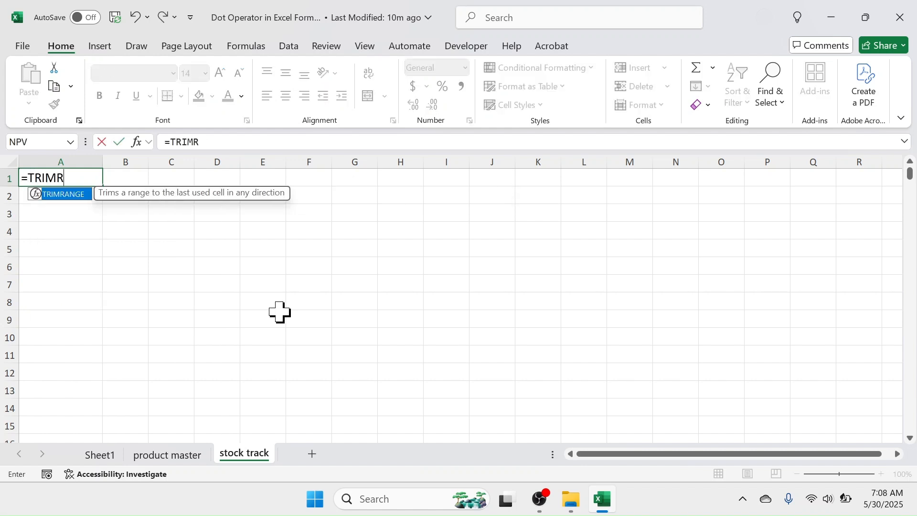
text(ANGE()
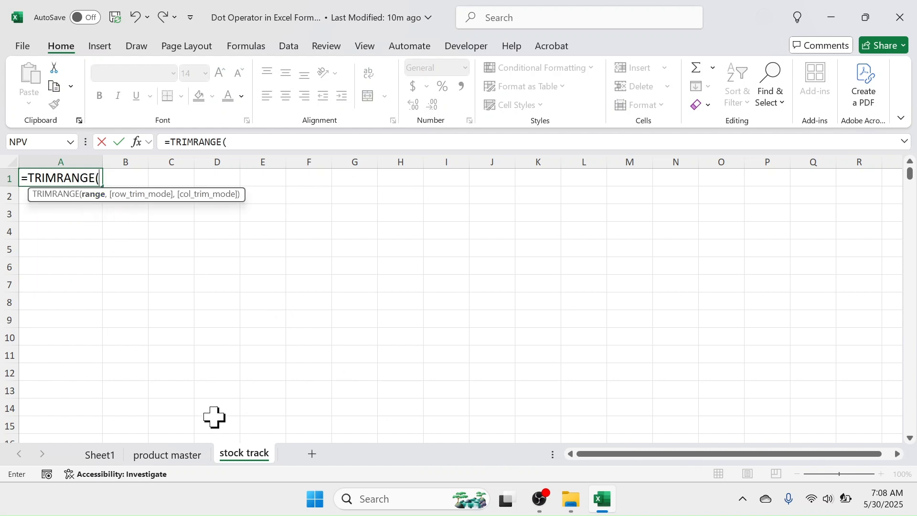
click(167, 455)
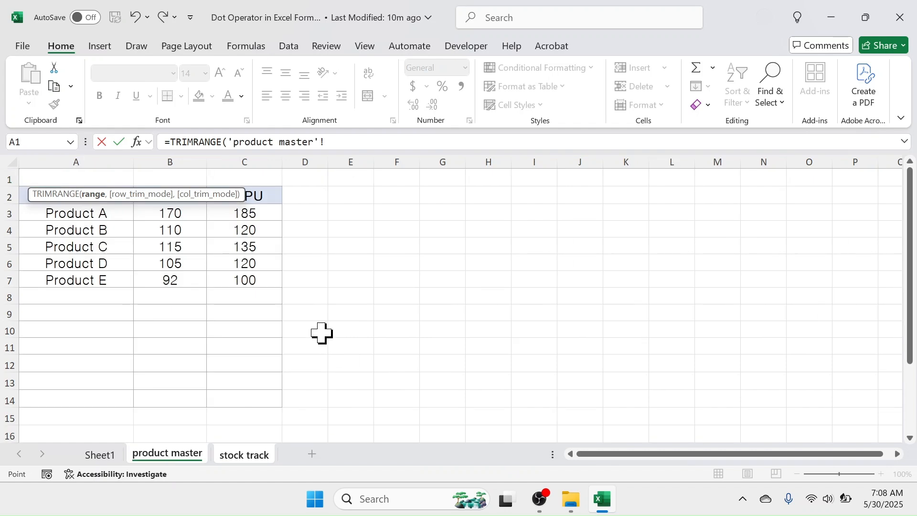
click(72, 158)
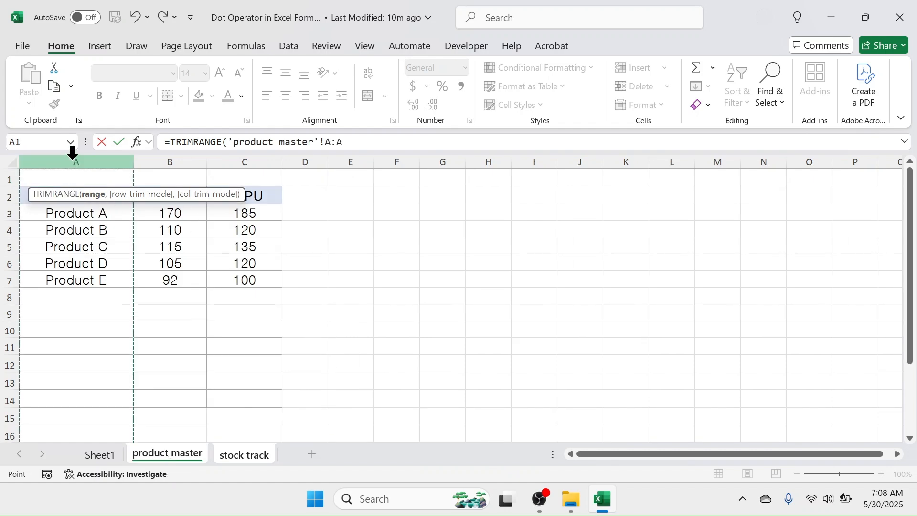
text())
key(Return)
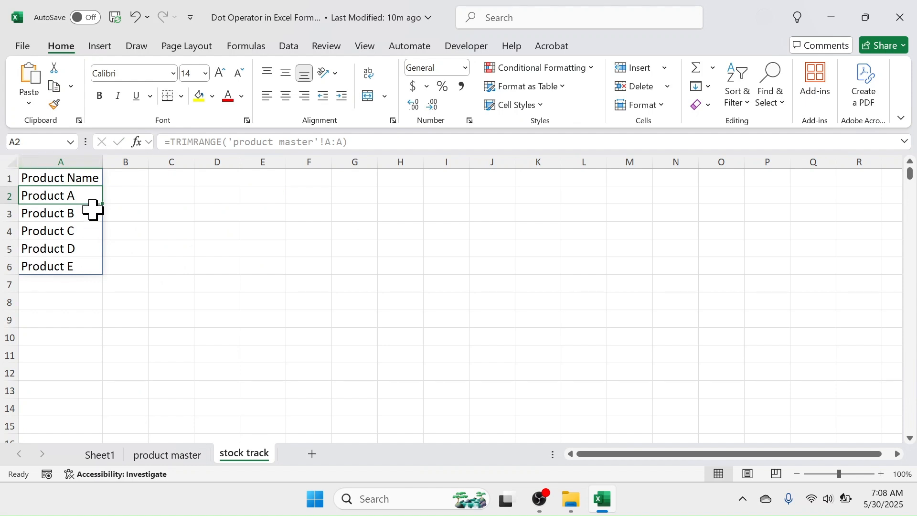
click(97, 456)
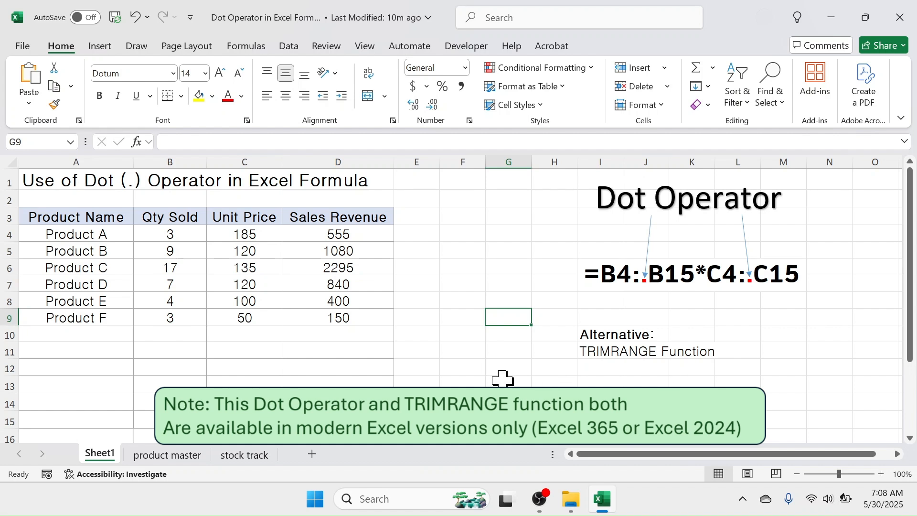